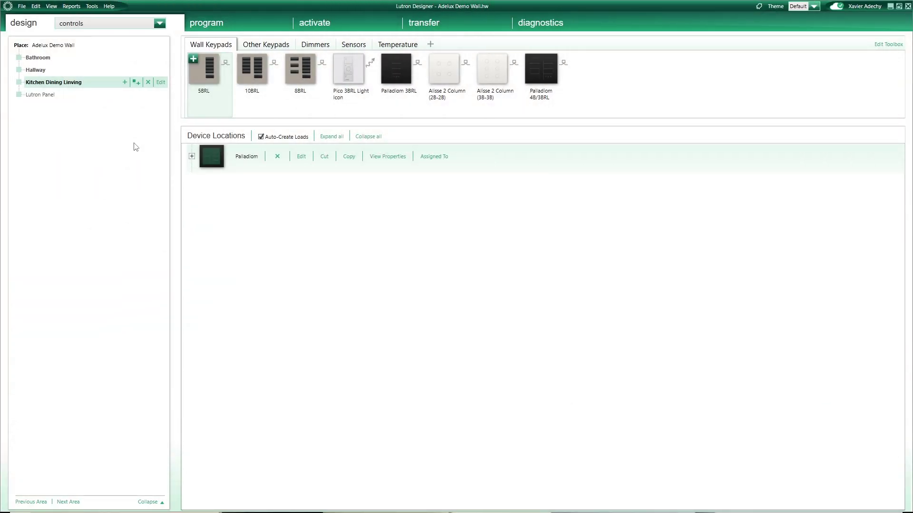
# Add a load zone named LED Strip by Windows to the Kitchen Dining Linving area.
pyautogui.click(160, 23)
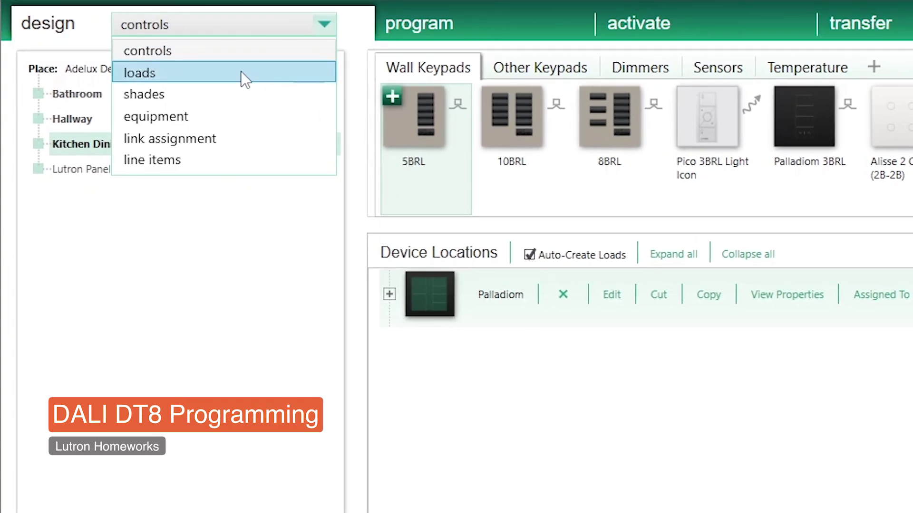
pyautogui.click(241, 72)
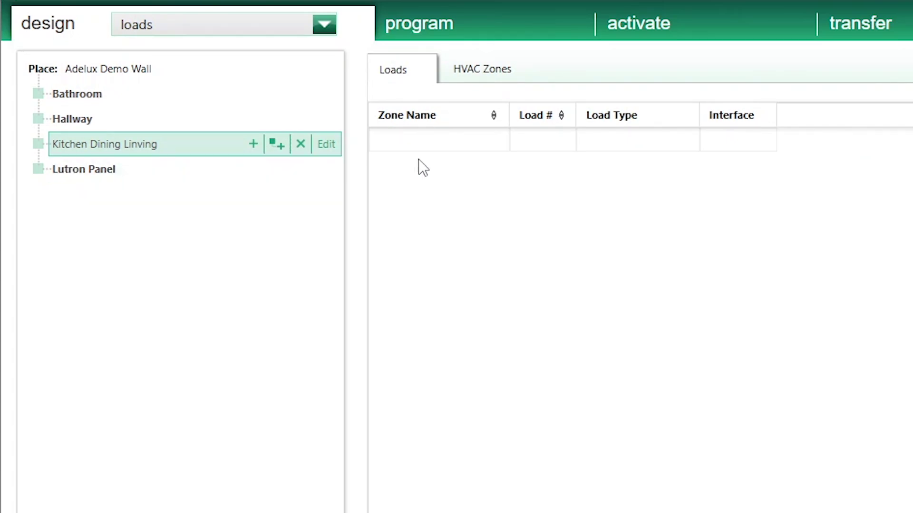
pyautogui.click(410, 140)
pyautogui.write('LED Strip by Windows')
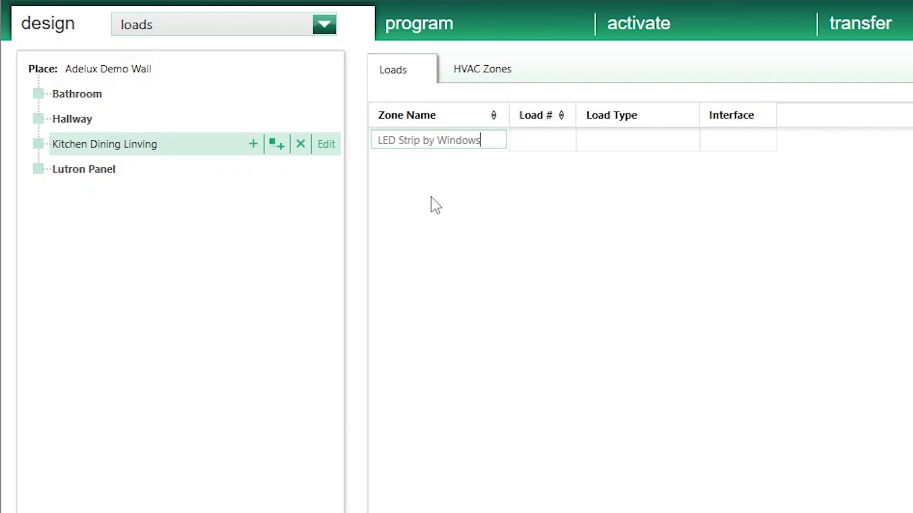
pyautogui.click(554, 145)
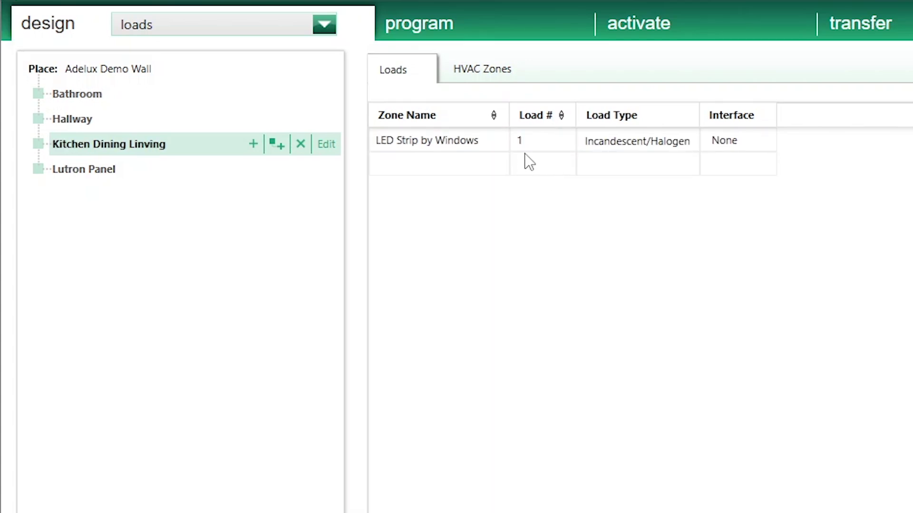
# Change the LED Strip by Windows load type to DALI Intensity and CCT, accepting the deletion of its associated programming.
pyautogui.click(656, 141)
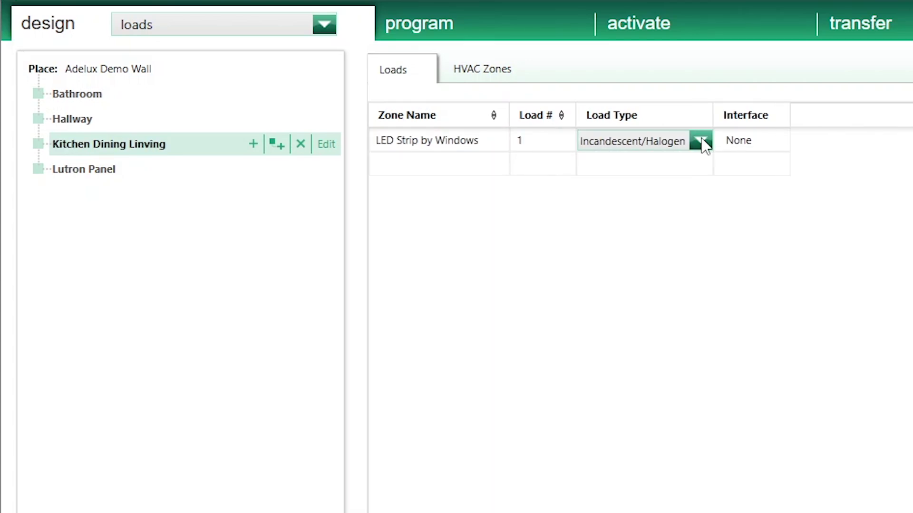
pyautogui.click(706, 141)
pyautogui.moveTo(801, 329); pyautogui.dragTo(785, 202)
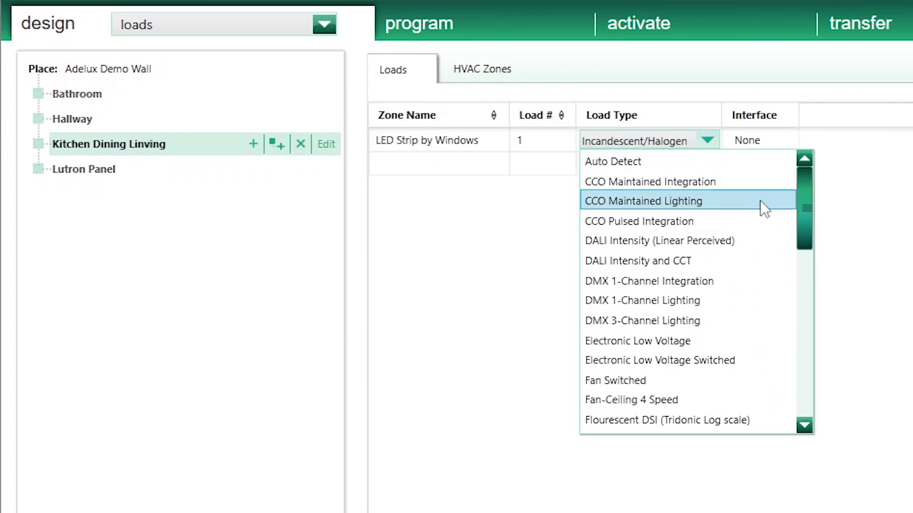
pyautogui.click(728, 261)
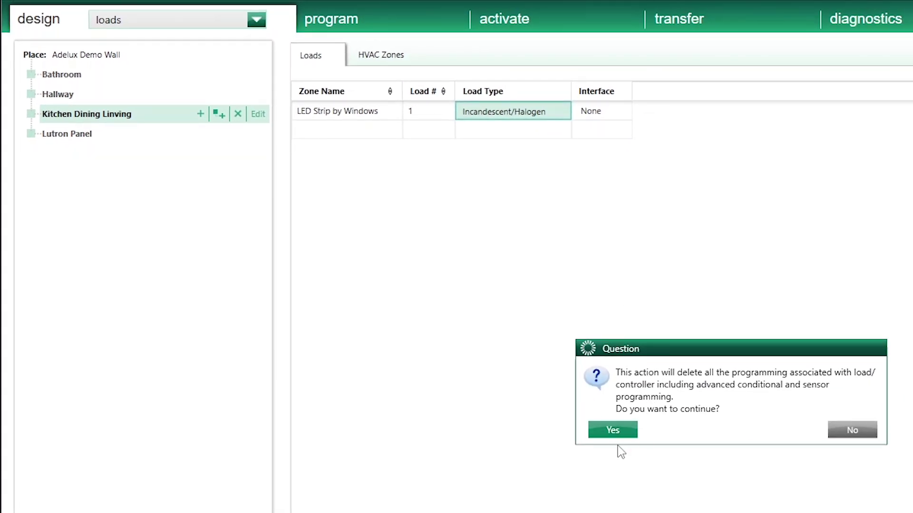
pyautogui.click(612, 430)
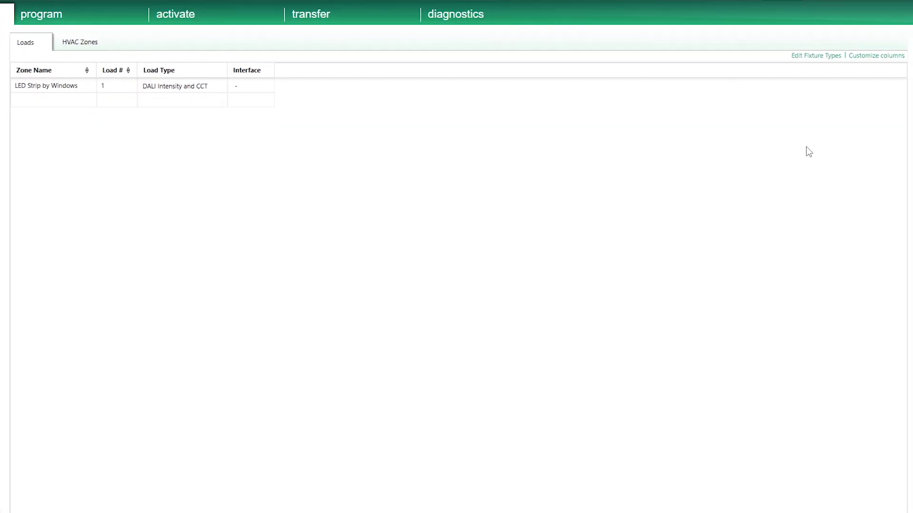
# Show the Low End - Color and High End - Color columns in the loads table.
pyautogui.click(871, 61)
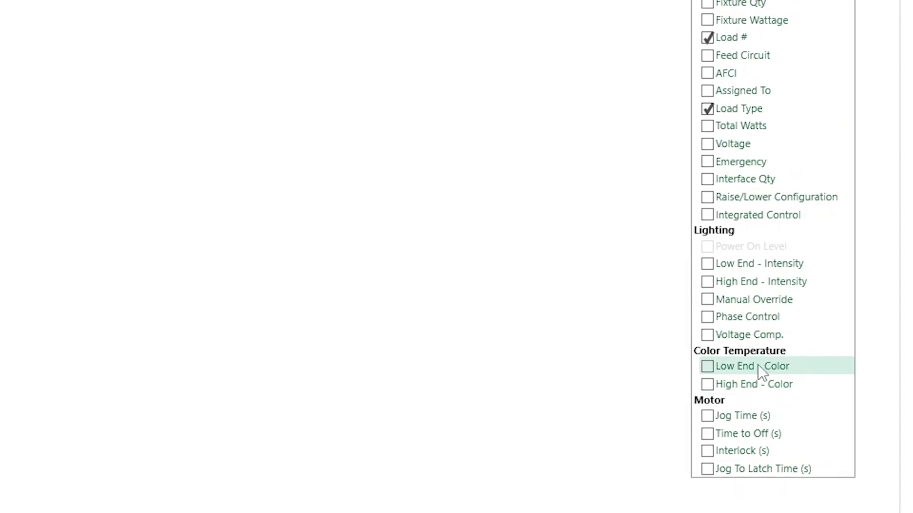
pyautogui.click(707, 385)
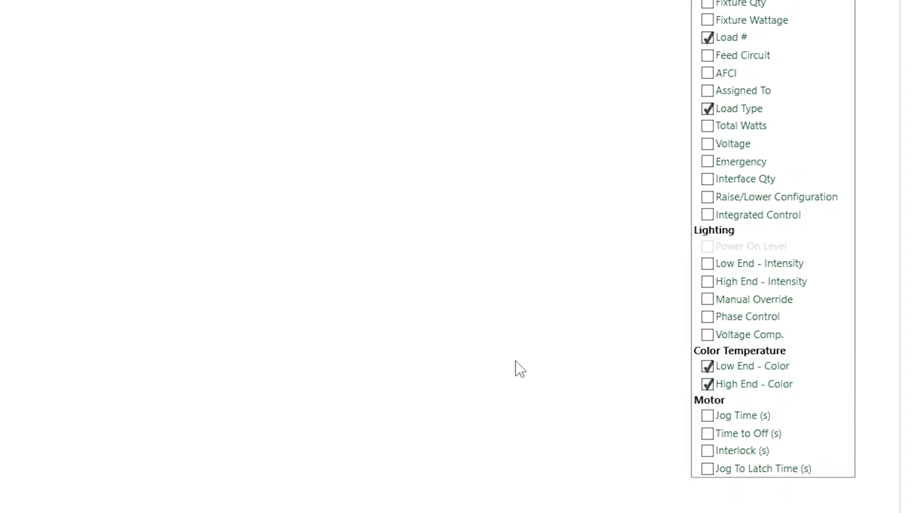
pyautogui.click(680, 311)
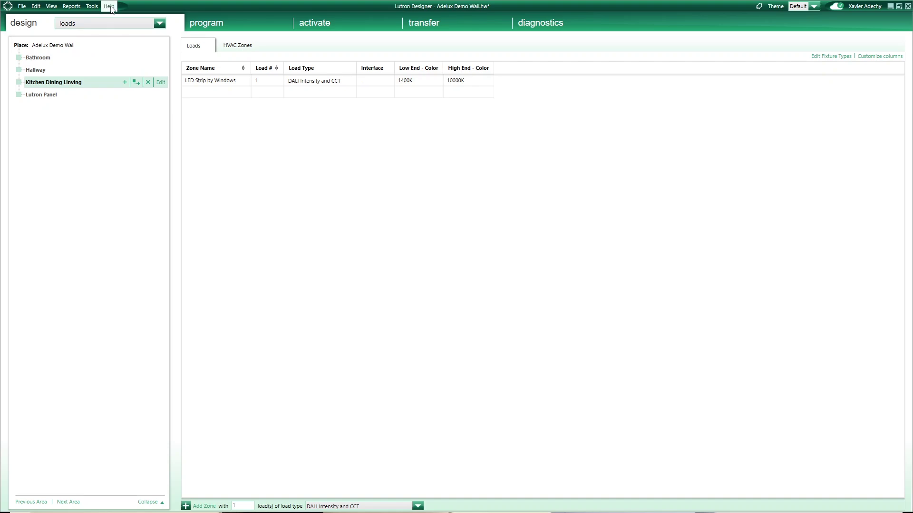
# Check the installed software version and build information.
pyautogui.click(110, 7)
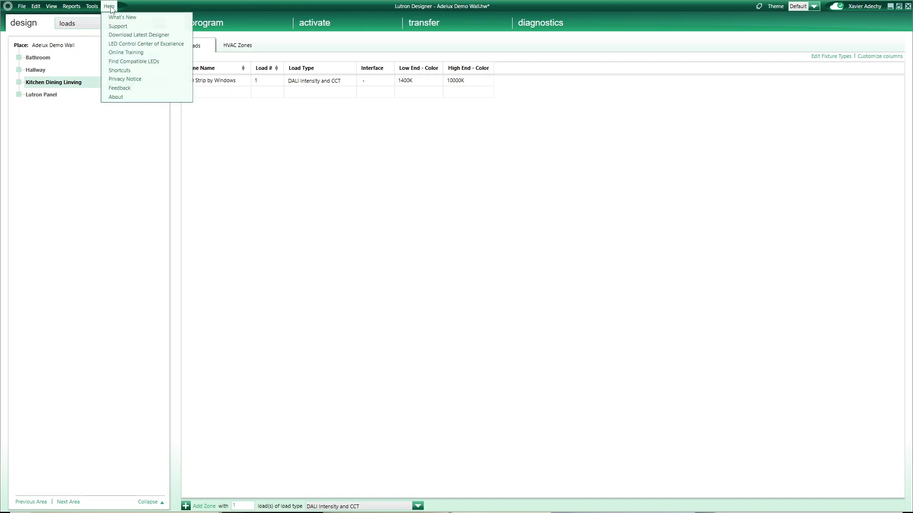
pyautogui.click(125, 97)
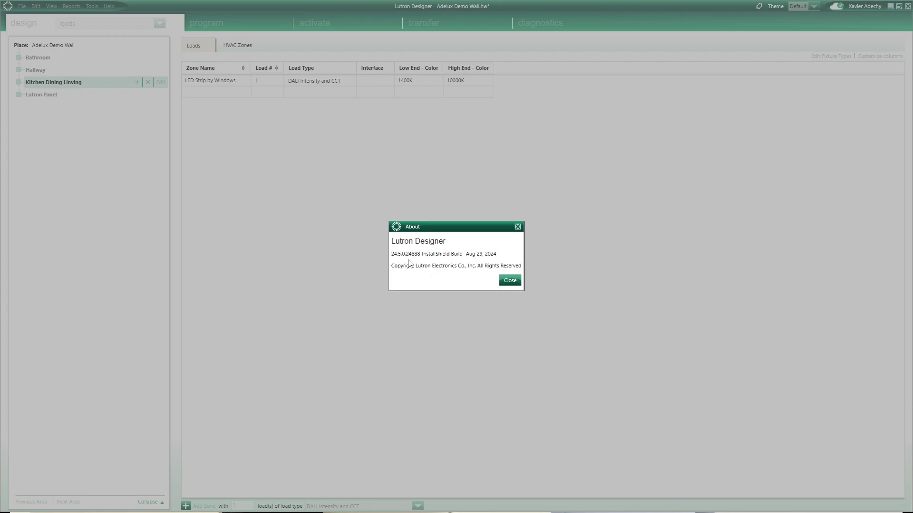
pyautogui.click(510, 281)
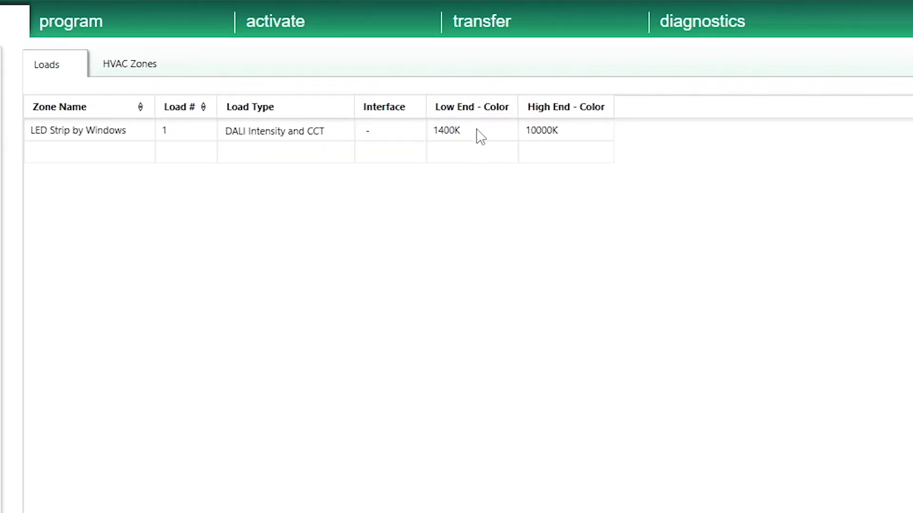
# Set the LED Strip by Windows colour temperature range to 2700K low end and 6500K high end.
pyautogui.doubleClick(478, 134)
pyautogui.write('2700')
pyautogui.press('Return')
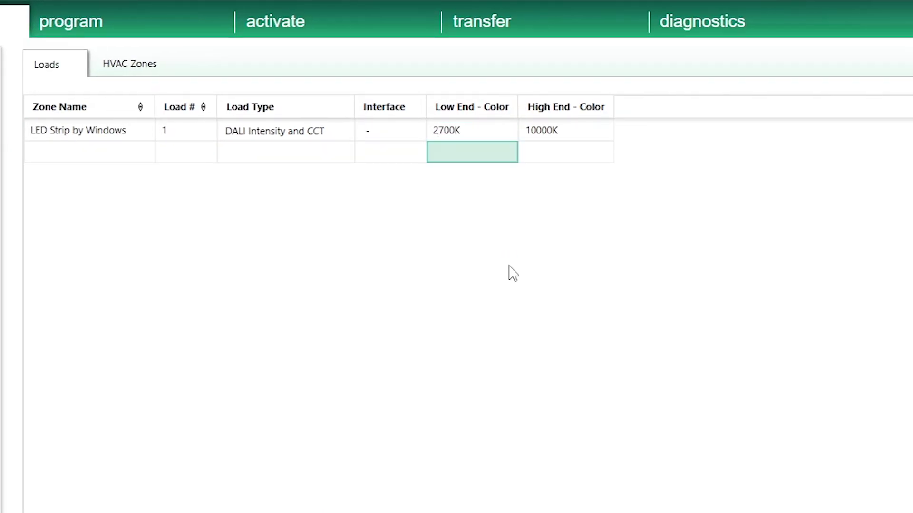
pyautogui.doubleClick(594, 128)
pyautogui.write('6500')
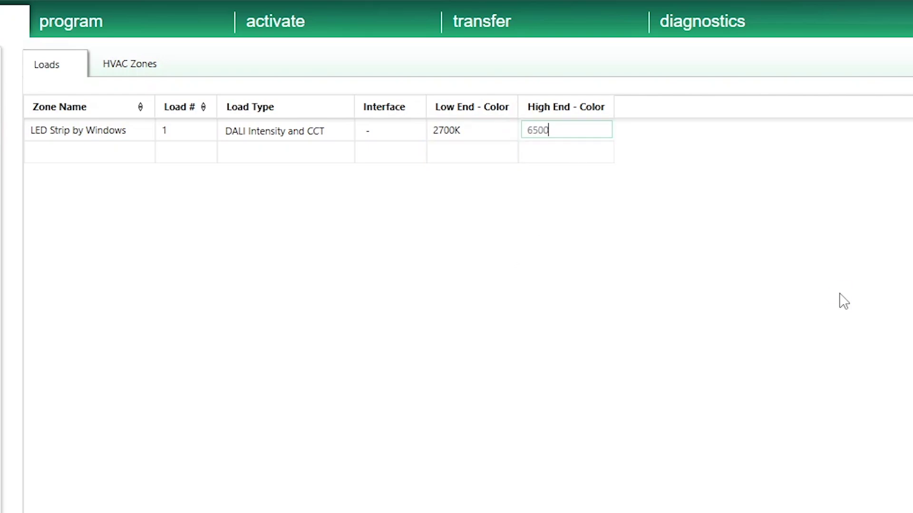
pyautogui.press('Return')
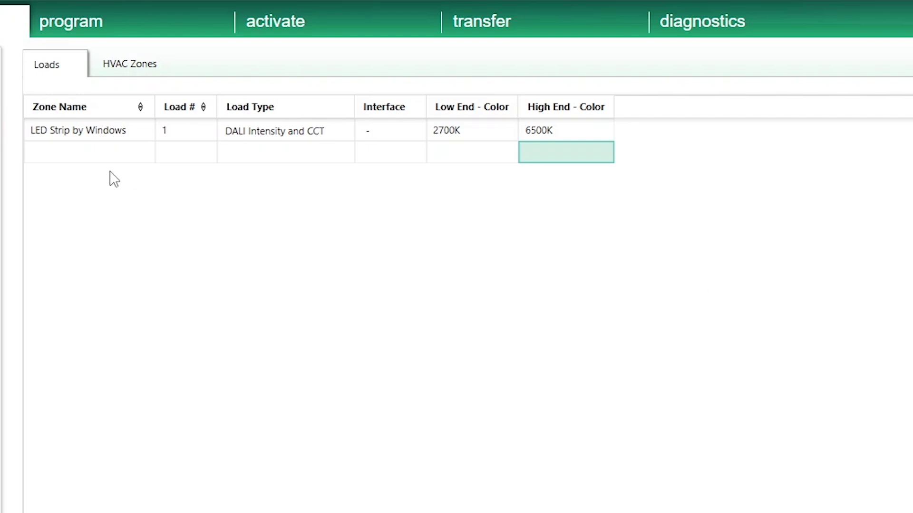
# Add a second load zone named LED Strip by Kitchen Island.
pyautogui.click(89, 152)
pyautogui.click(89, 152)
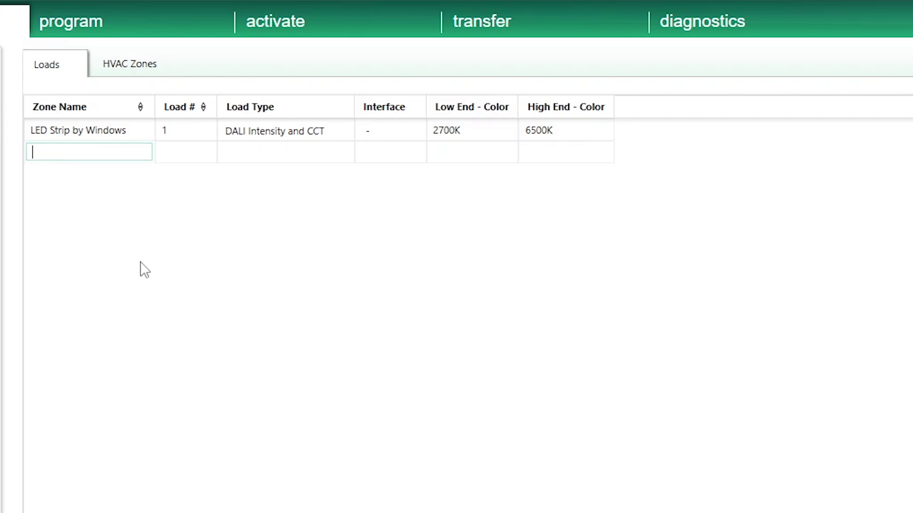
pyautogui.write('LED Strip by Kitchen Island')
pyautogui.press('Return')
# Set the LED Strip by Kitchen Island colour temperature range to 2700K low end and 6500K high end.
pyautogui.doubleClick(477, 152)
pyautogui.write('2700')
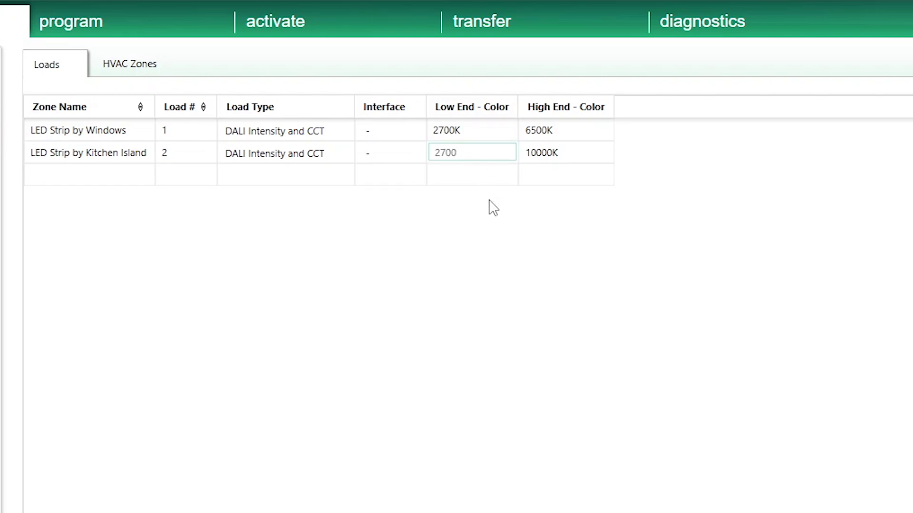
pyautogui.press('Return')
pyautogui.doubleClick(579, 150)
pyautogui.write('6500')
pyautogui.press('Return')
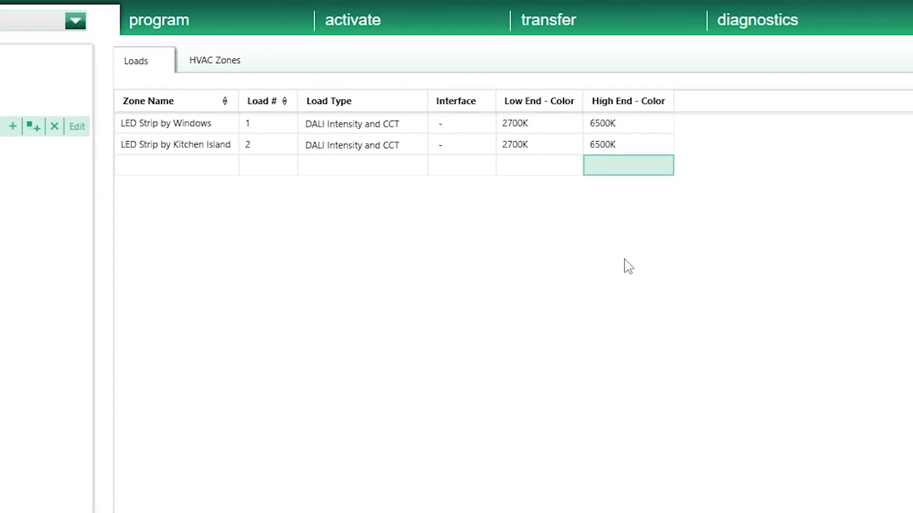
# Open the equipment design for the Lutron Panel area and expand the DPM universal DALI 1 module.
pyautogui.click(254, 17)
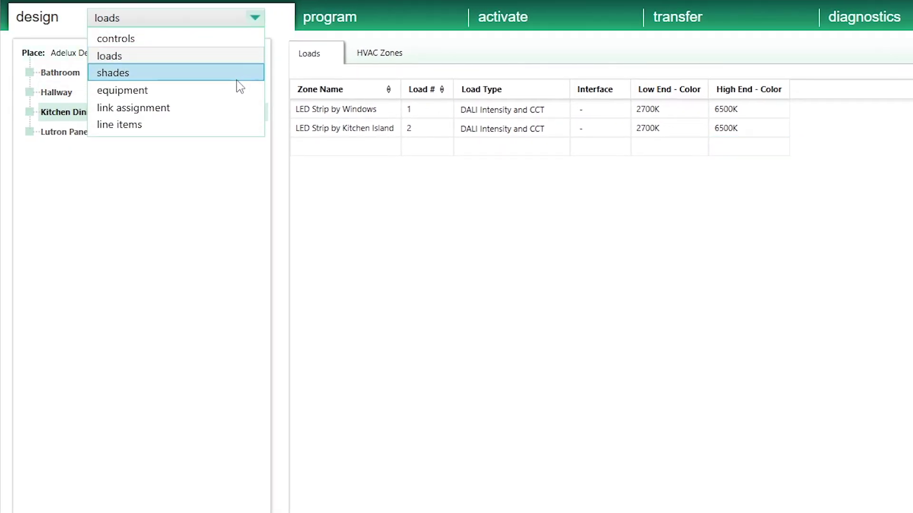
pyautogui.click(226, 95)
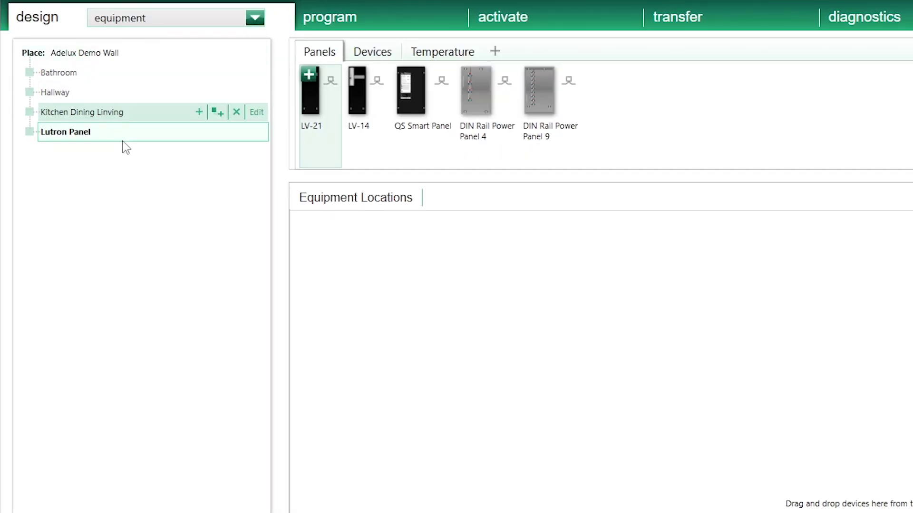
pyautogui.click(119, 137)
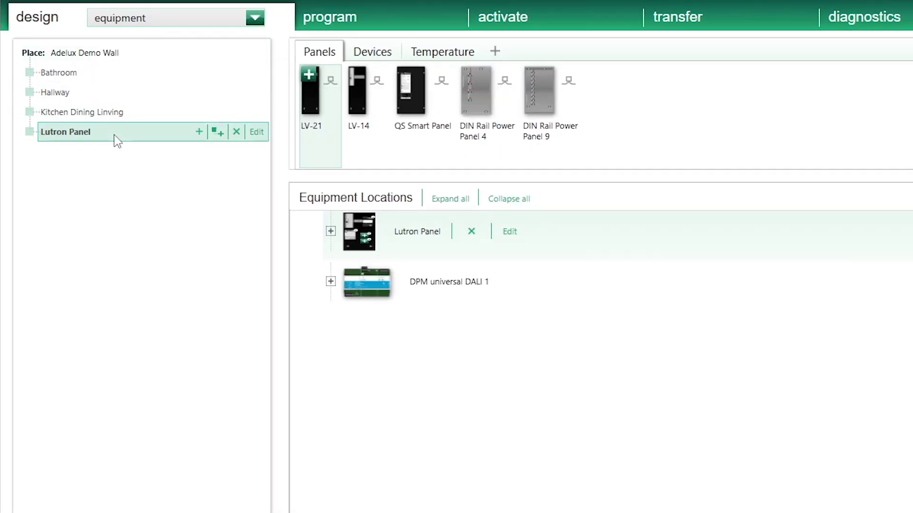
pyautogui.moveTo(366, 296)
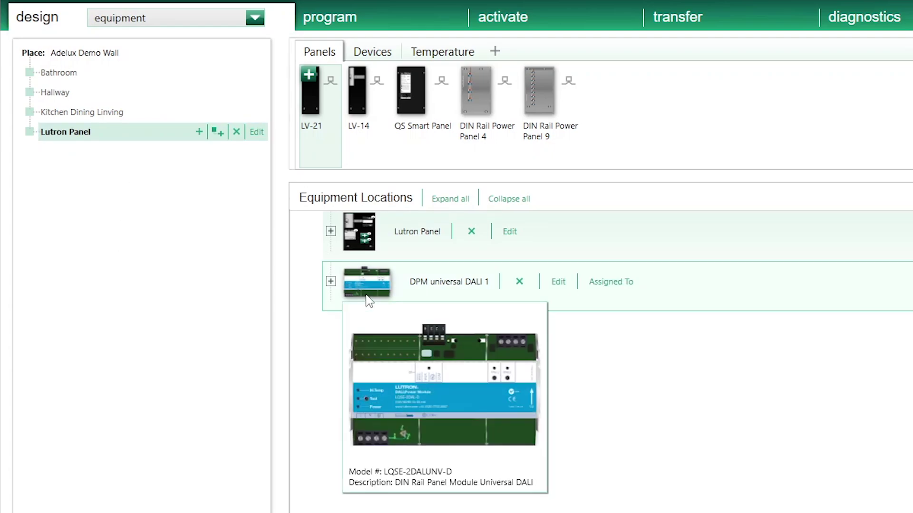
pyautogui.click(331, 282)
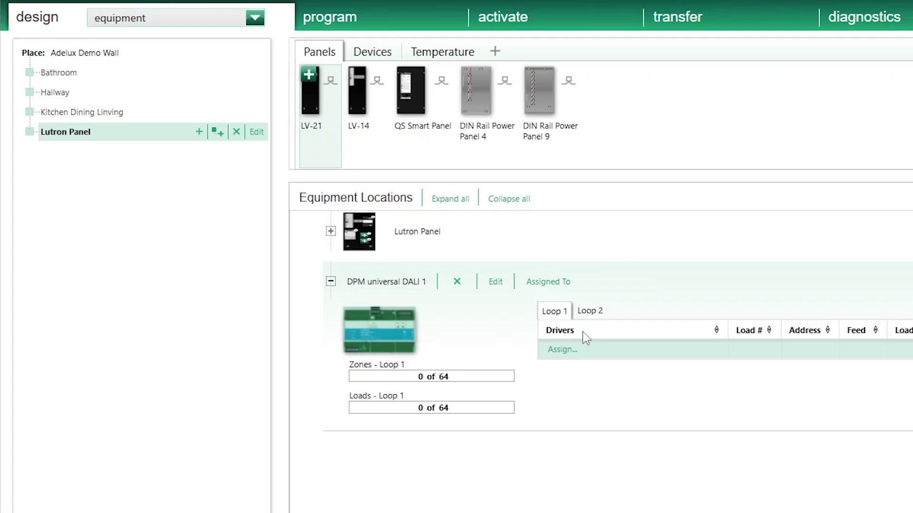
# Assign LED Strip by Windows and LED Strip by Kitchen Island to Loop 2 of the DALI module.
pyautogui.click(598, 317)
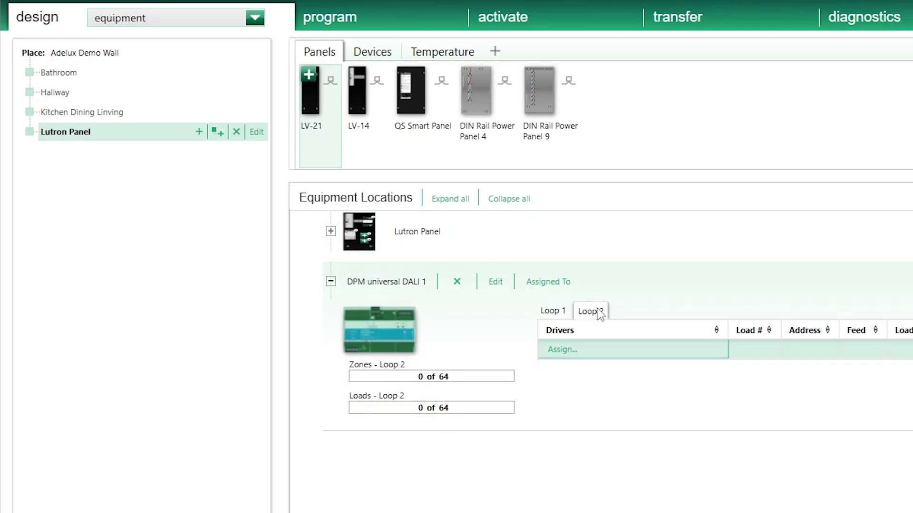
pyautogui.click(577, 352)
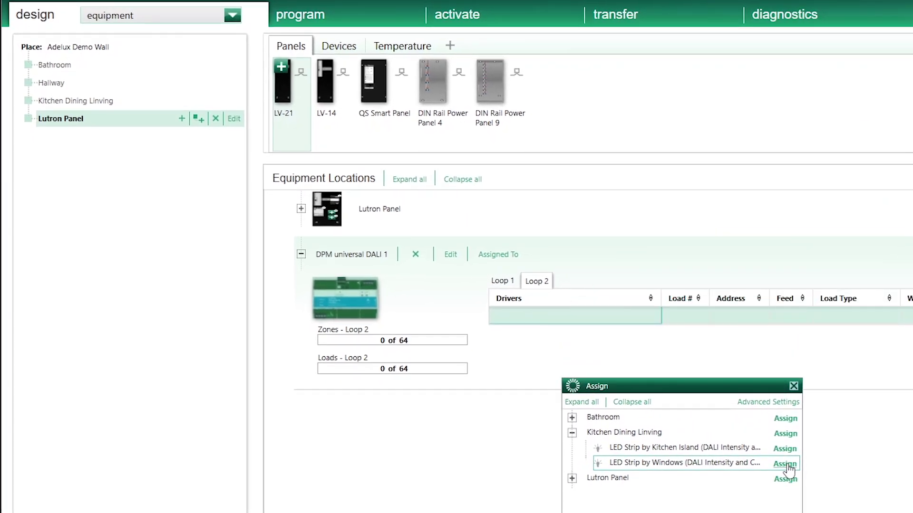
pyautogui.click(786, 465)
pyautogui.click(785, 449)
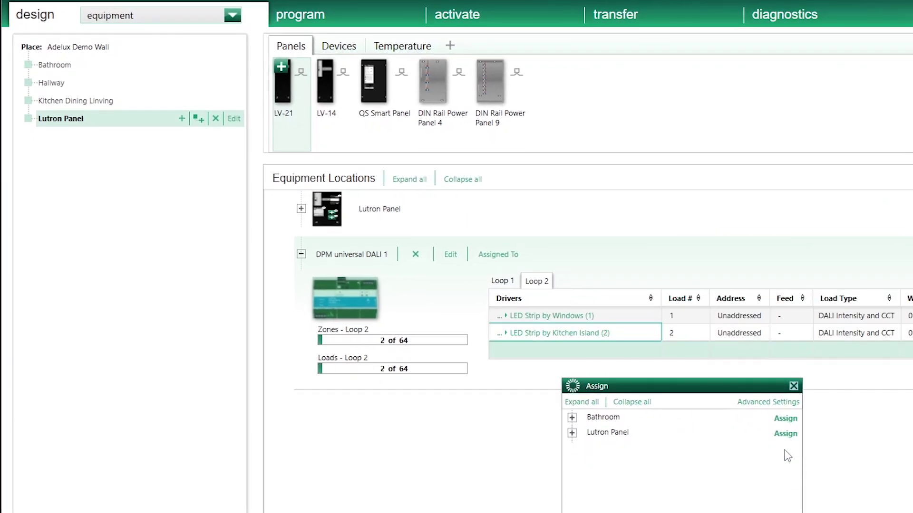
pyautogui.click(793, 386)
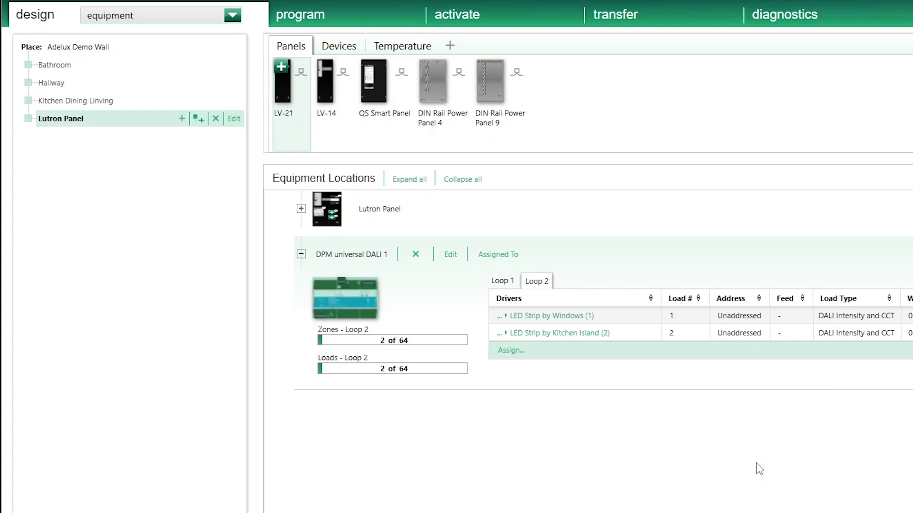
# Check the DPM universal DALI 1 module's link assignment and its activation status.
pyautogui.click(232, 15)
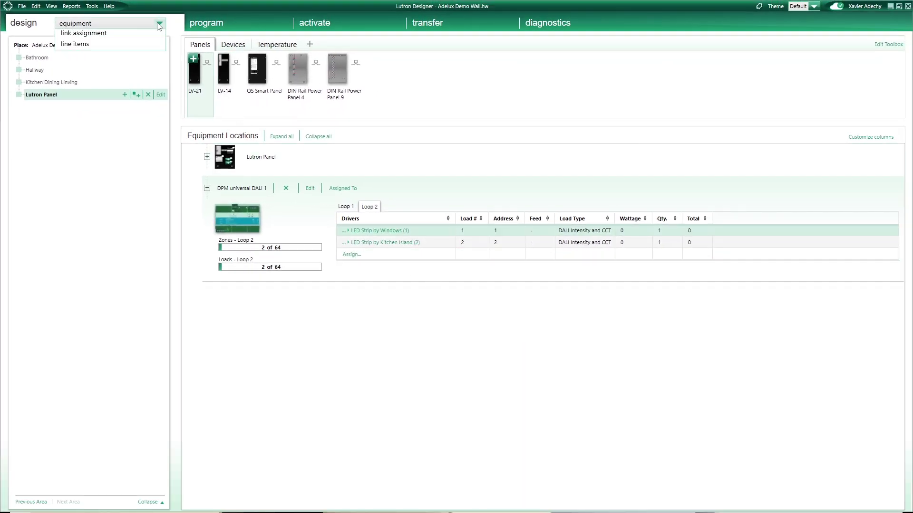
pyautogui.click(126, 84)
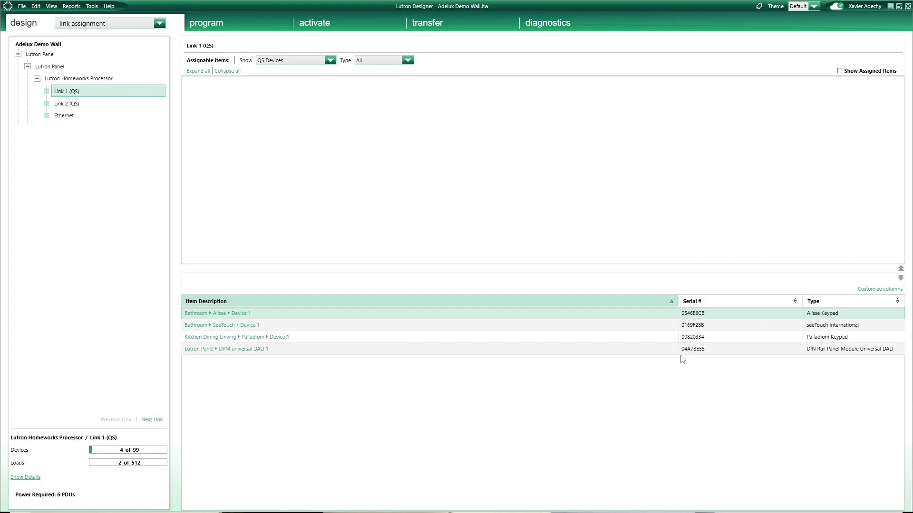
pyautogui.click(321, 22)
pyautogui.click(323, 24)
pyautogui.click(322, 47)
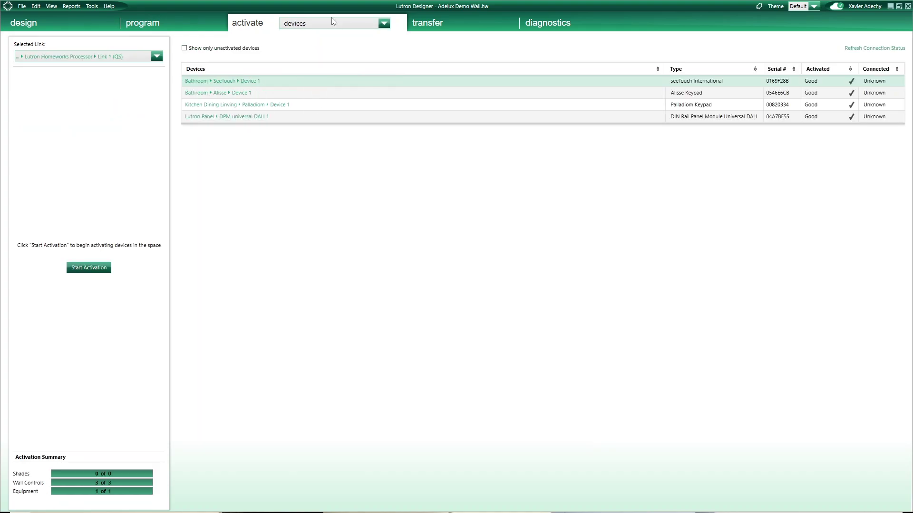
pyautogui.click(274, 116)
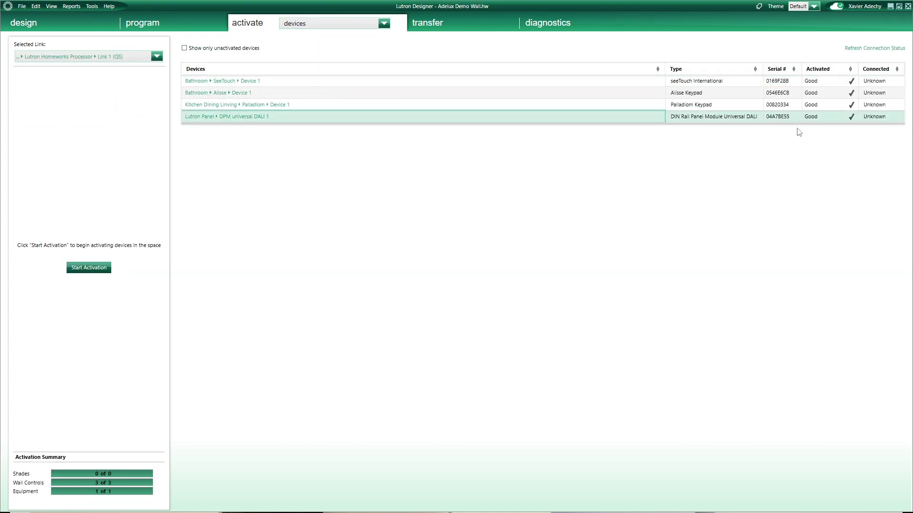
# Switch from device activation to driver activation.
pyautogui.click(383, 23)
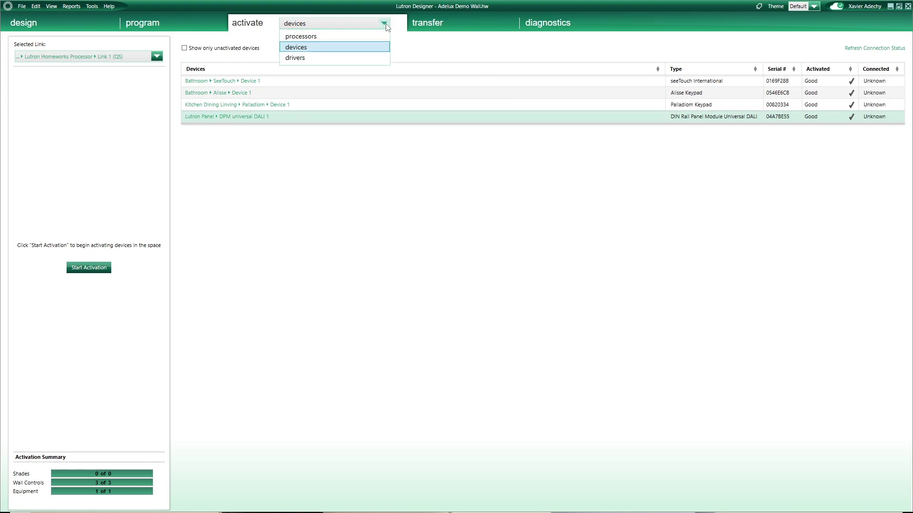
pyautogui.click(359, 58)
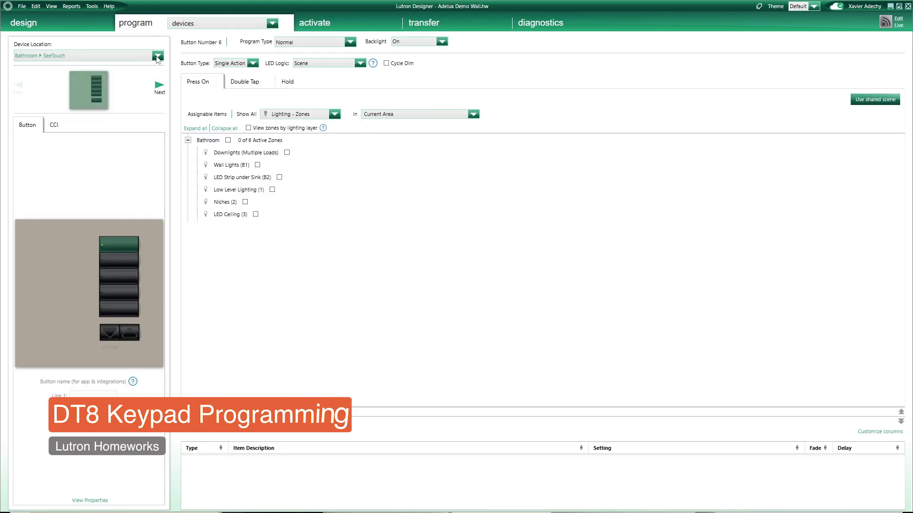
# Open the Palladiom keypad of the Kitchen Dining Linving area for programming and enlarge the list of programmed items.
pyautogui.click(158, 56)
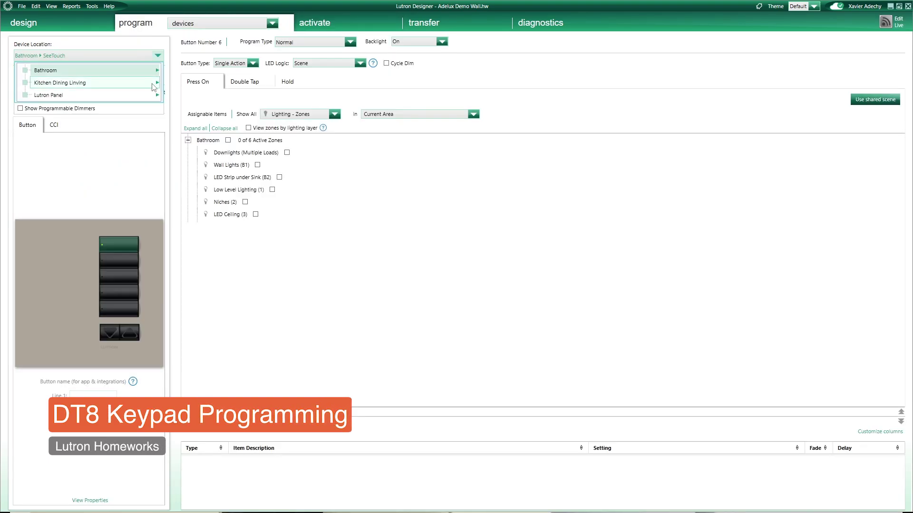
pyautogui.moveTo(95, 83)
pyautogui.moveTo(204, 100)
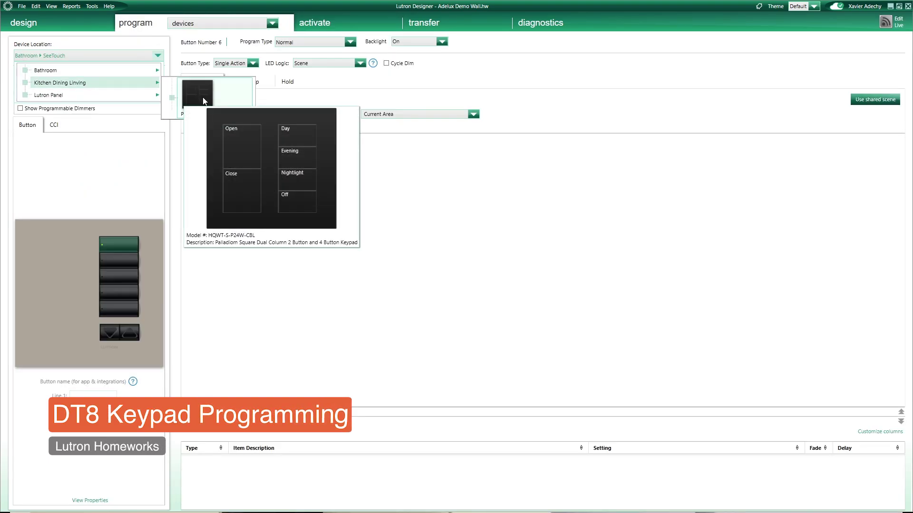
pyautogui.click(204, 100)
pyautogui.moveTo(397, 412); pyautogui.dragTo(397, 206)
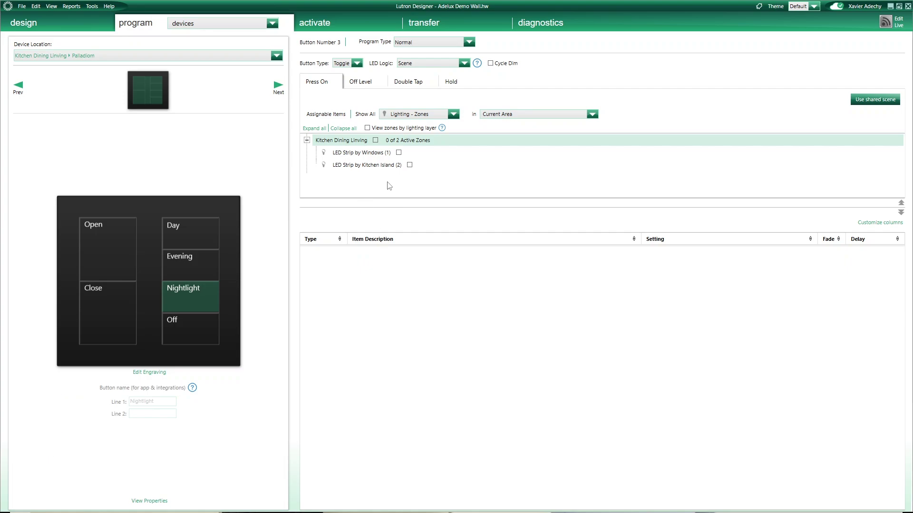
# Program the Day button to set LED Strip by Windows to 100% at 6500 K.
pyautogui.click(199, 231)
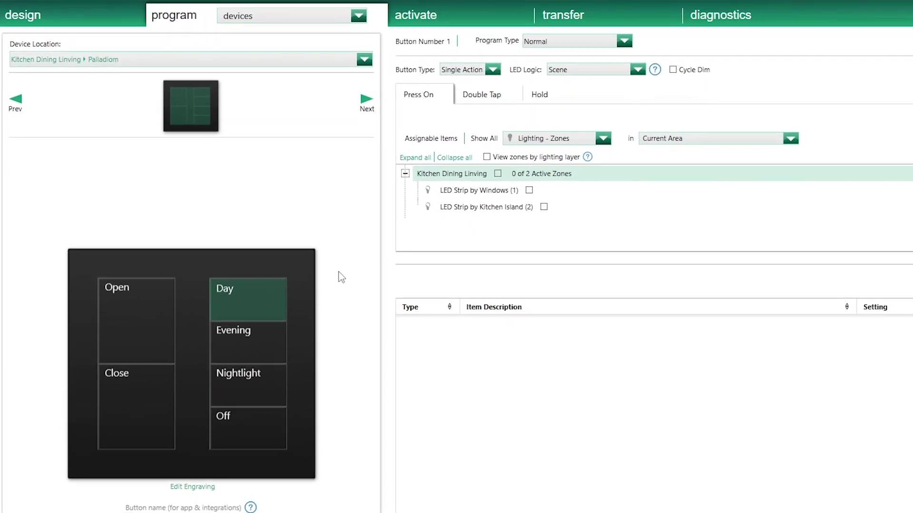
pyautogui.click(529, 190)
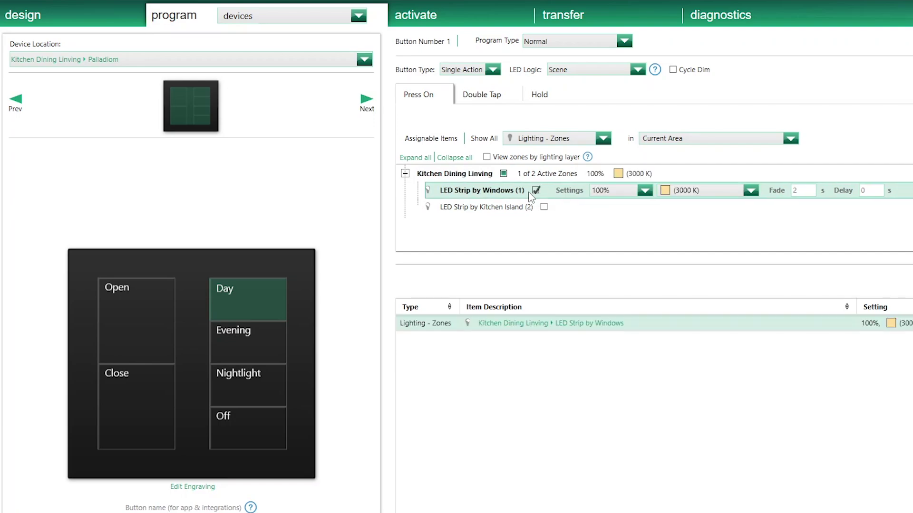
pyautogui.click(645, 191)
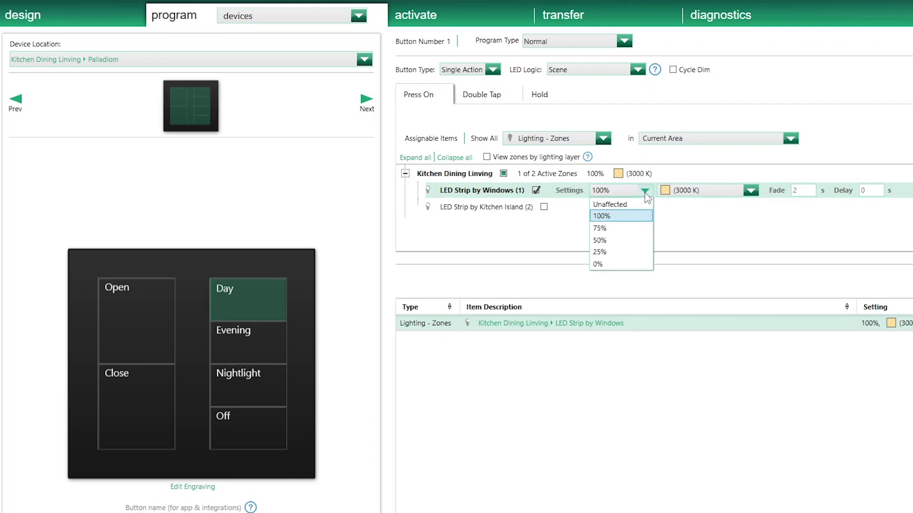
pyautogui.click(637, 223)
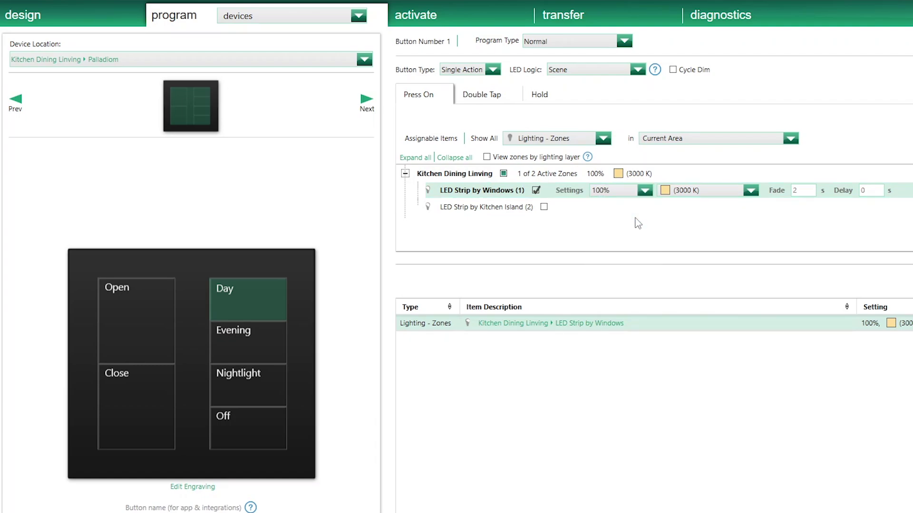
pyautogui.click(750, 191)
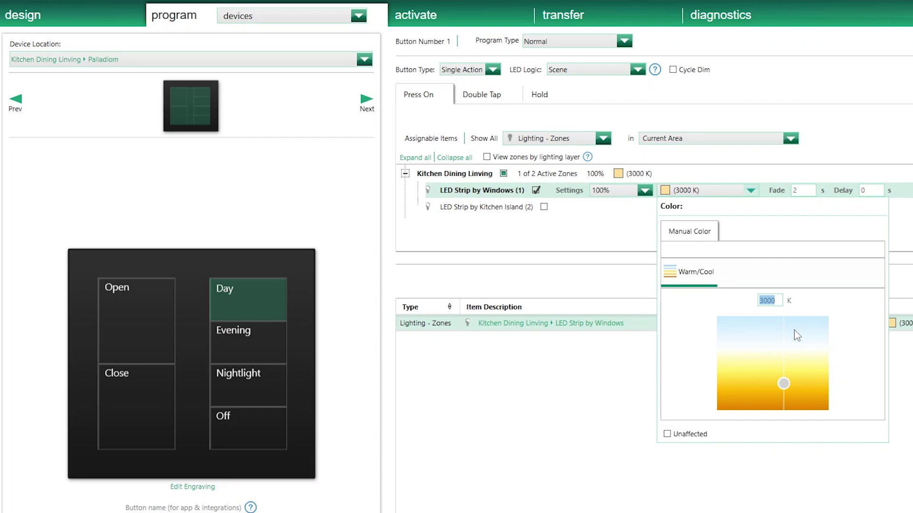
pyautogui.click(783, 388)
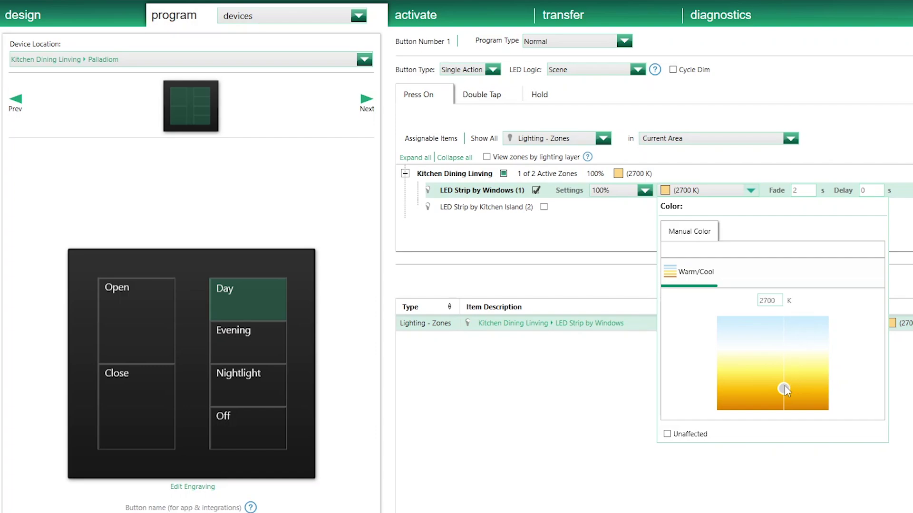
pyautogui.moveTo(784, 386); pyautogui.dragTo(788, 323)
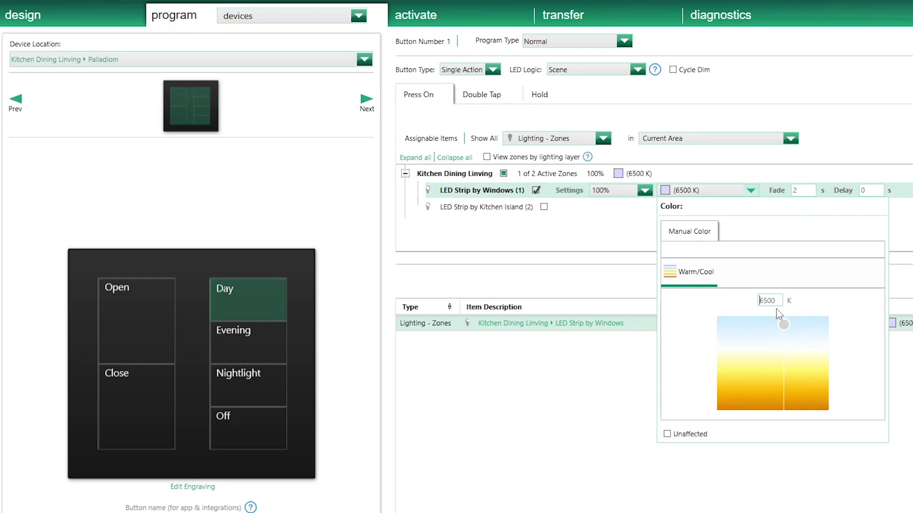
# Add LED Strip by Kitchen Island to the Day button at 100% and 6500 K.
pyautogui.click(544, 207)
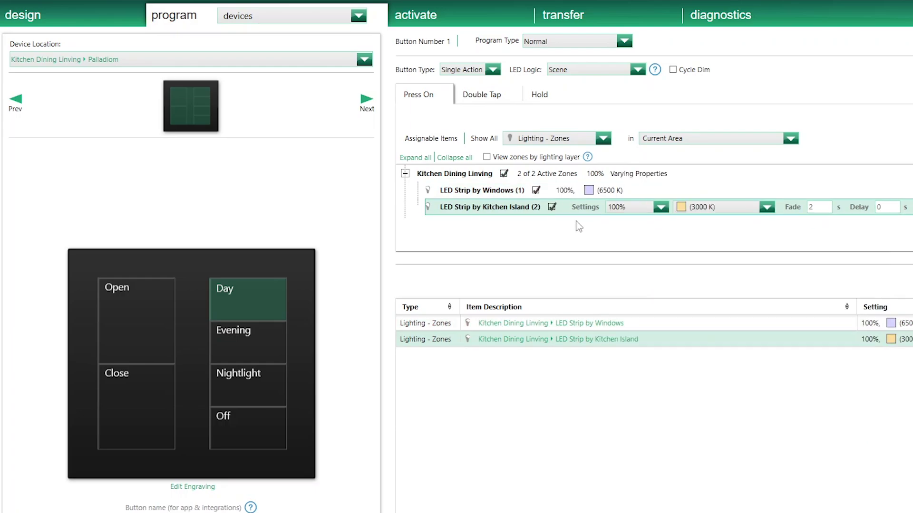
pyautogui.click(767, 207)
pyautogui.click(809, 332)
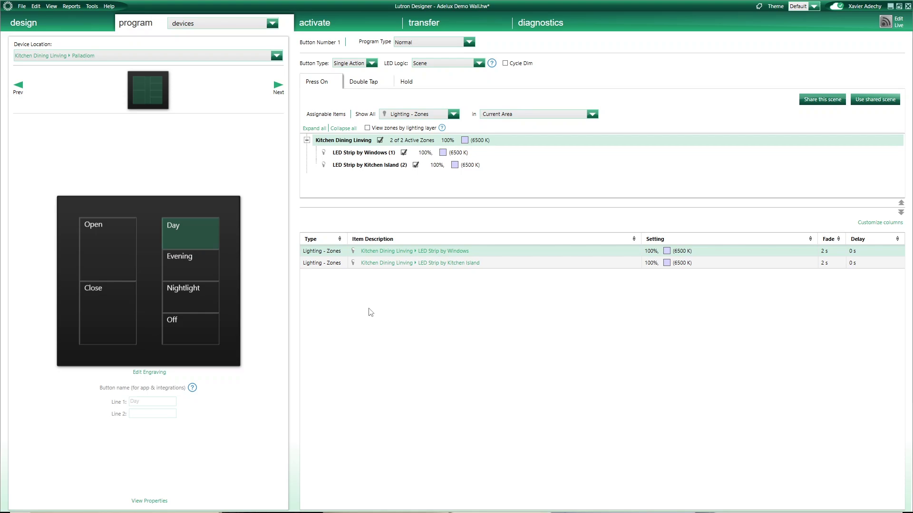
# Program the Evening button to set LED Strip by Windows to 50% at 3500 K.
pyautogui.click(205, 264)
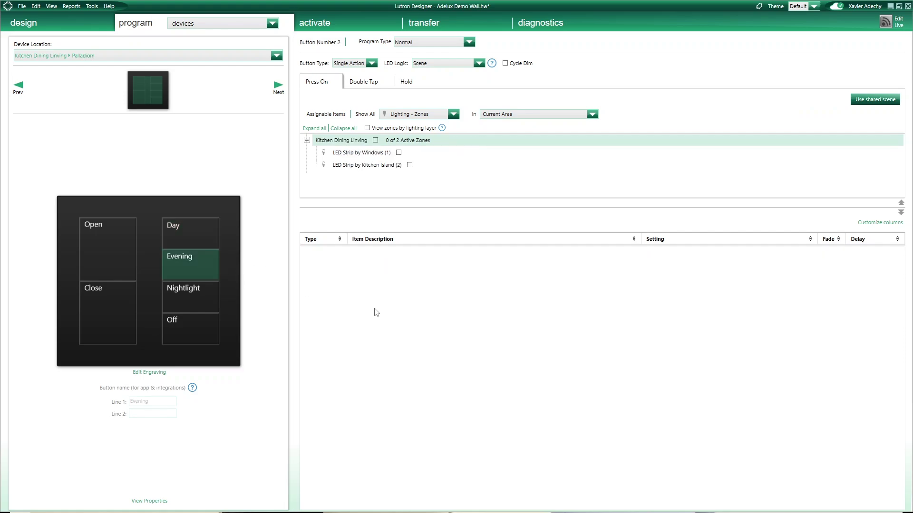
pyautogui.click(464, 153)
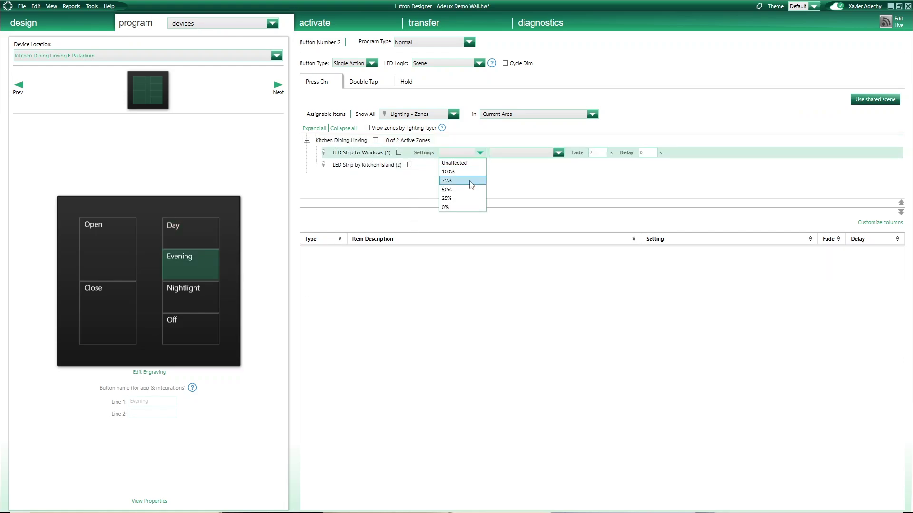
pyautogui.click(470, 190)
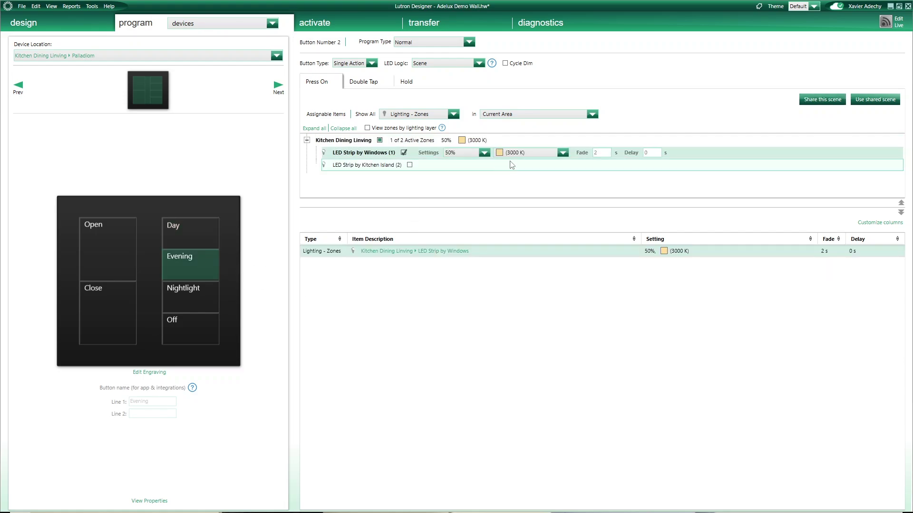
pyautogui.click(563, 152)
pyautogui.write('3500')
pyautogui.press('Return')
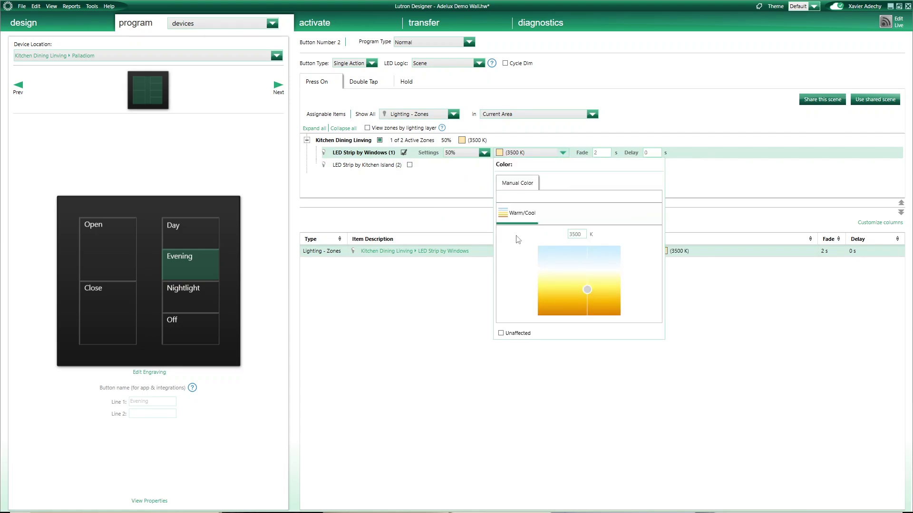
pyautogui.press('Escape')
# Add LED Strip by Kitchen Island to the Evening button at 50% and 3500 K.
pyautogui.click(409, 165)
pyautogui.click(496, 165)
pyautogui.click(469, 202)
pyautogui.click(575, 165)
pyautogui.write('3500')
pyautogui.press('Return')
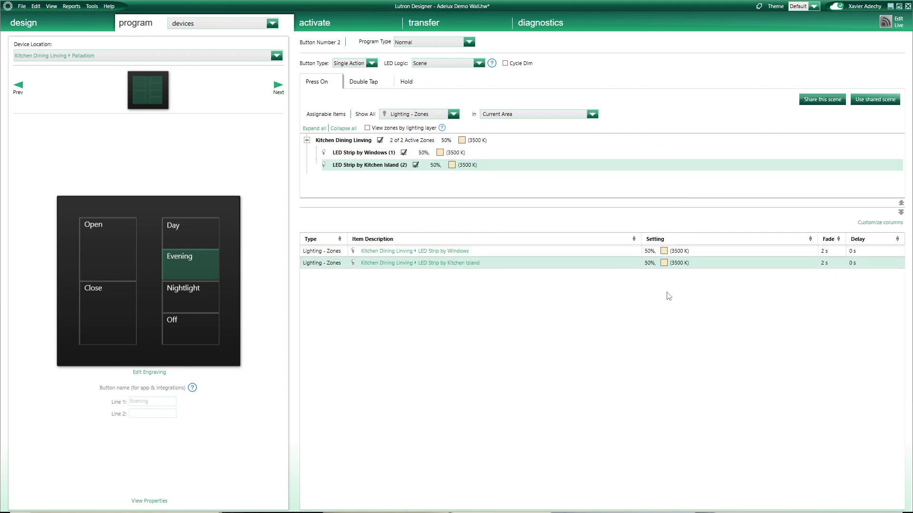
# Program the Nightlight button to set LED Strip by Windows to 20% at 2700 K.
pyautogui.click(204, 301)
pyautogui.click(464, 154)
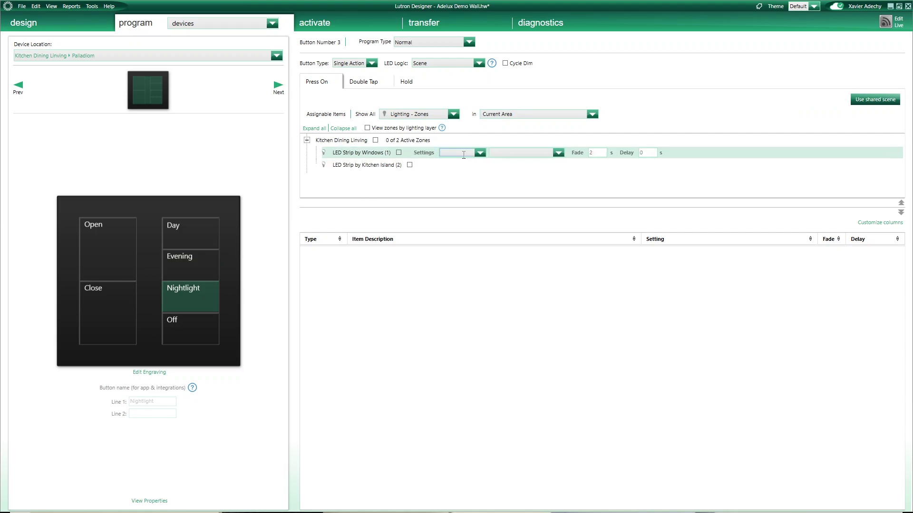
pyautogui.write('20')
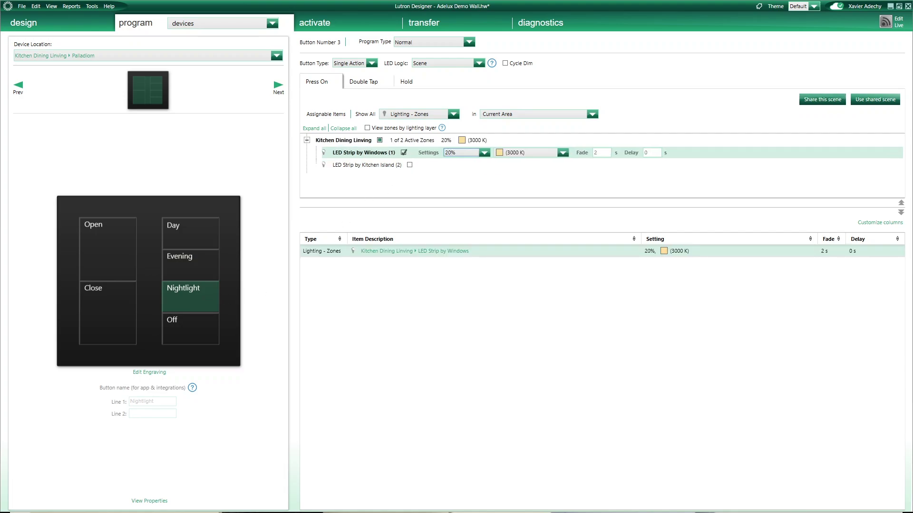
pyautogui.click(564, 153)
pyautogui.click(588, 298)
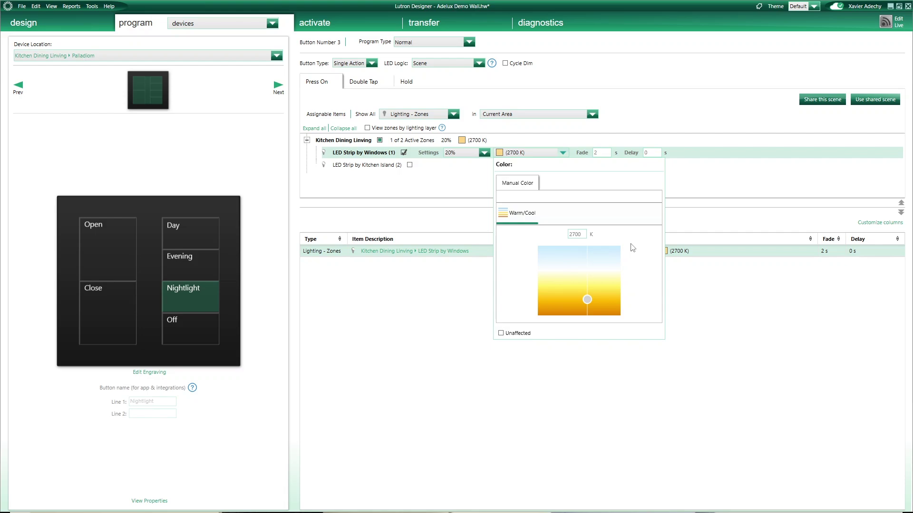
# Add LED Strip by Kitchen Island to the Nightlight button at 20% with a warmer color temperature.
pyautogui.click(409, 165)
pyautogui.click(574, 165)
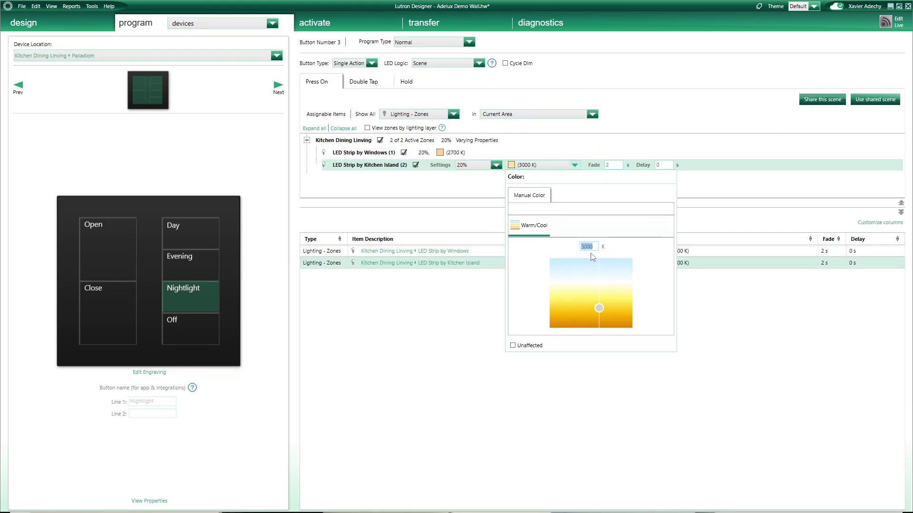
pyautogui.click(600, 311)
# Program the Off button to set all Kitchen Dining Linving zones to 0%, and go to the transfer page.
pyautogui.click(208, 326)
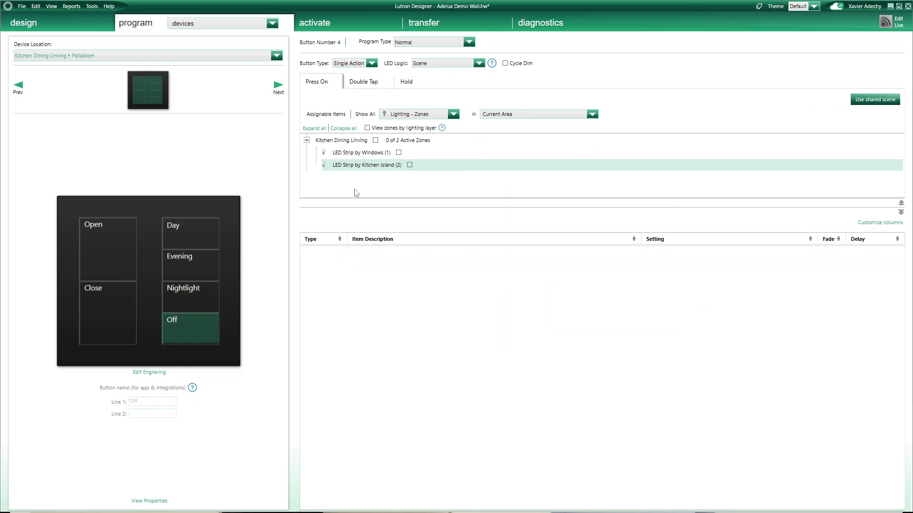
pyautogui.click(456, 140)
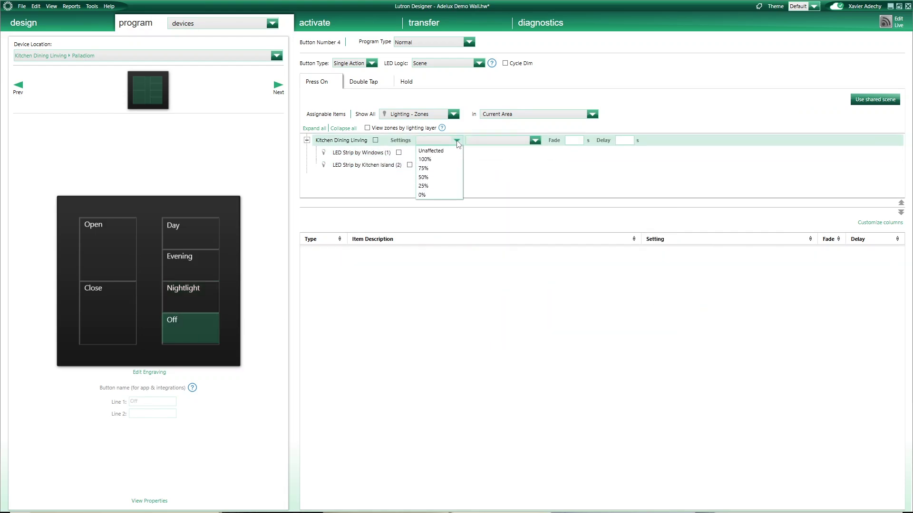
pyautogui.click(441, 195)
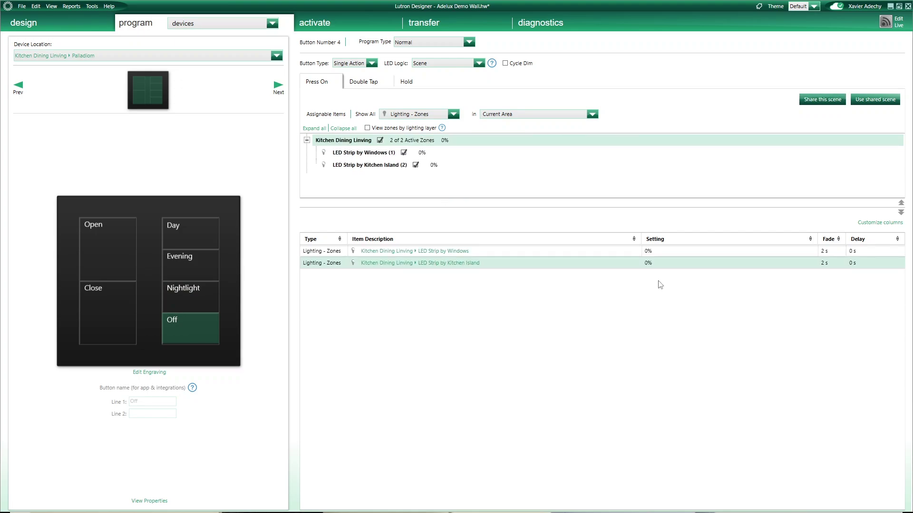
pyautogui.click(423, 23)
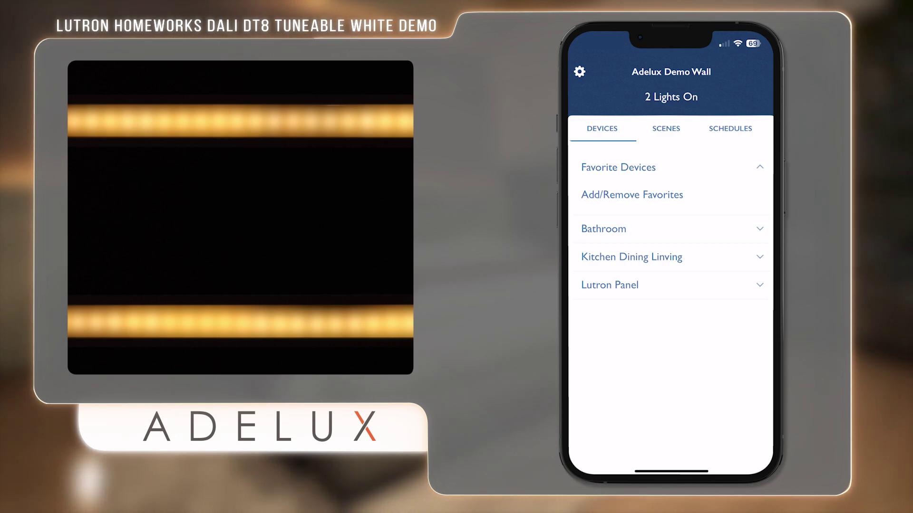
# In the Lutron phone app, open LED Strip by Windows in Kitchen Dining Linving and set it to 6500K at 78% brightness.
pyautogui.click(631, 257)
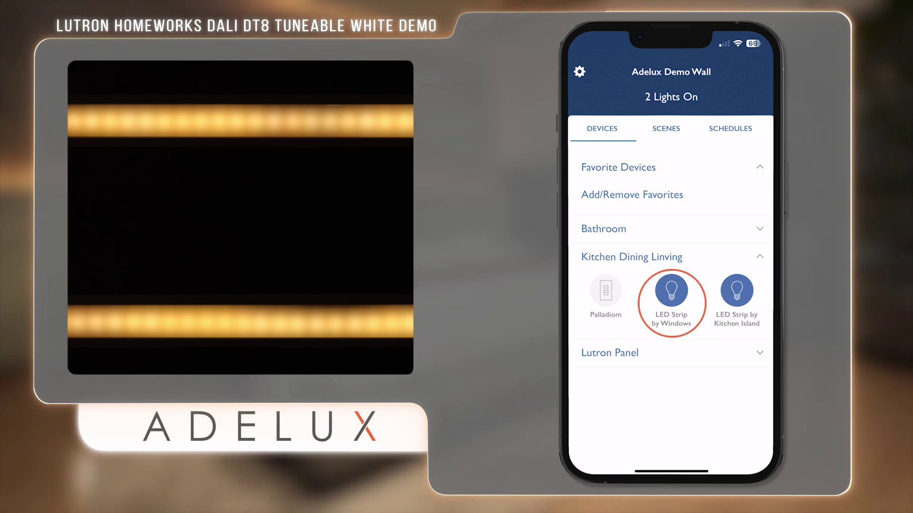
pyautogui.click(671, 290)
pyautogui.moveTo(635, 373); pyautogui.dragTo(636, 172)
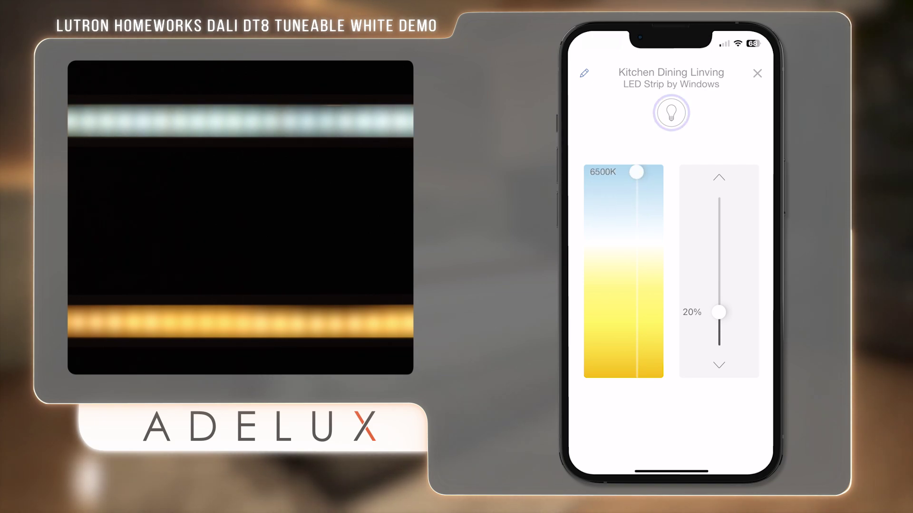
pyautogui.moveTo(719, 311); pyautogui.dragTo(718, 233)
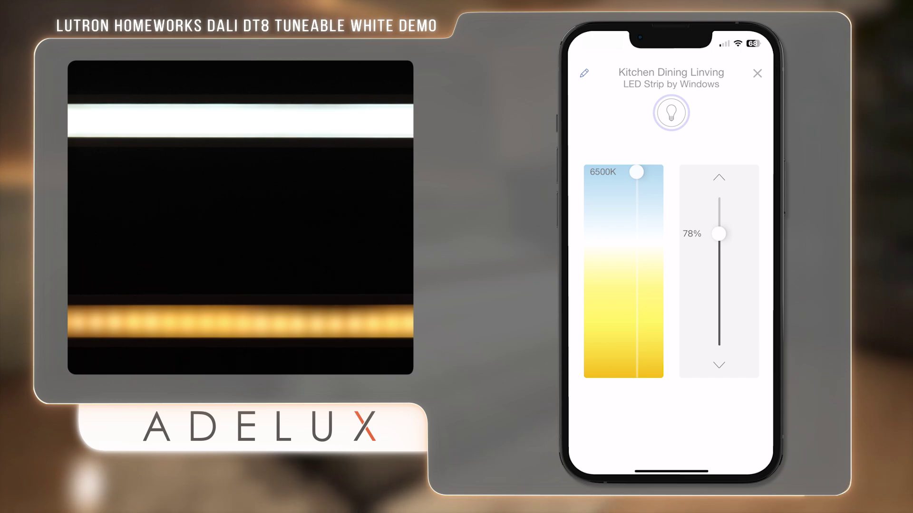
# Test LED Strip by Windows at 2700K and 100% brightness, and set it to 18% brightness at 6500K.
pyautogui.moveTo(636, 172); pyautogui.dragTo(636, 371)
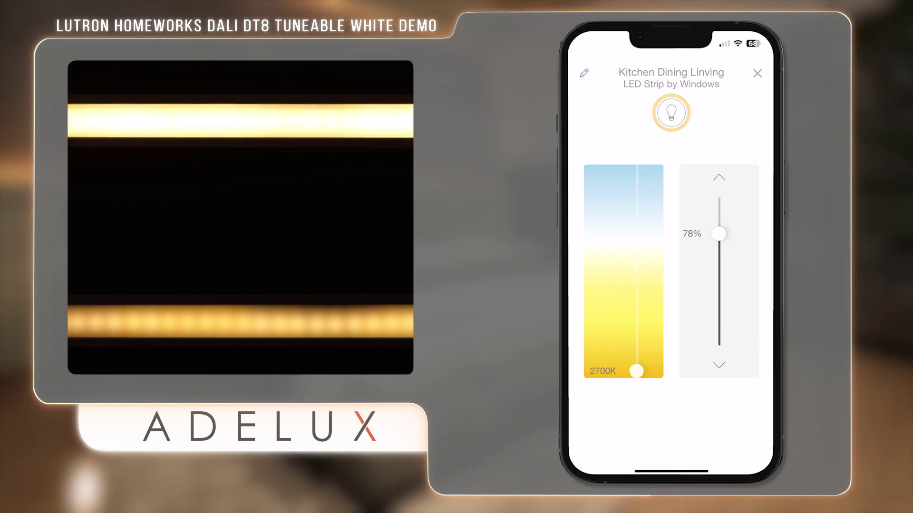
pyautogui.moveTo(719, 233); pyautogui.dragTo(719, 204)
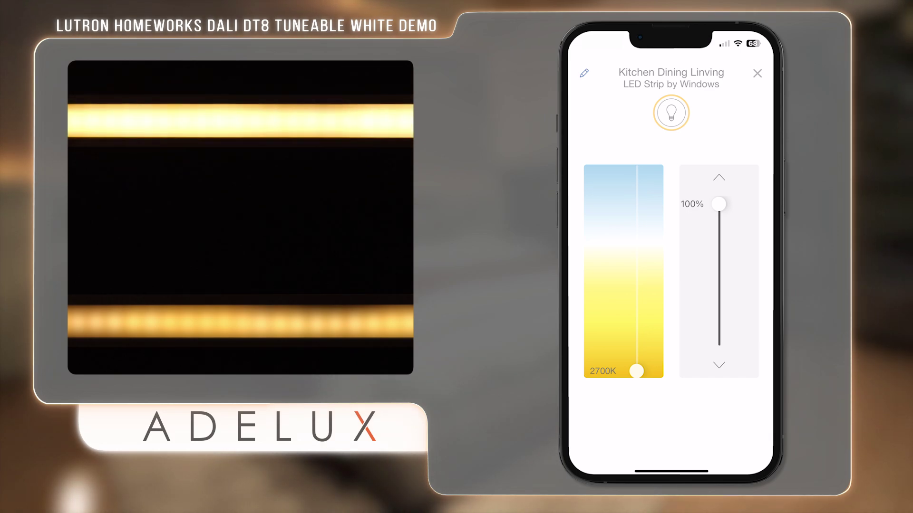
pyautogui.moveTo(719, 204); pyautogui.dragTo(719, 315)
pyautogui.moveTo(637, 371); pyautogui.dragTo(637, 172)
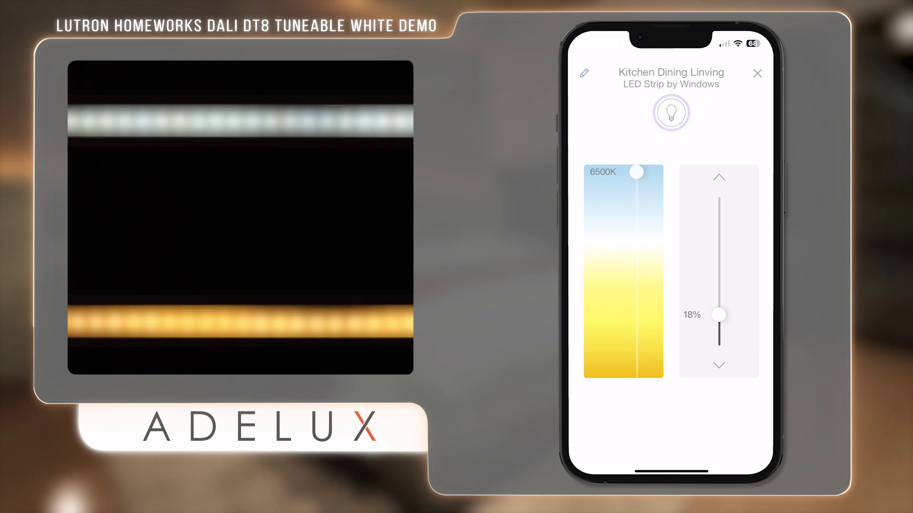